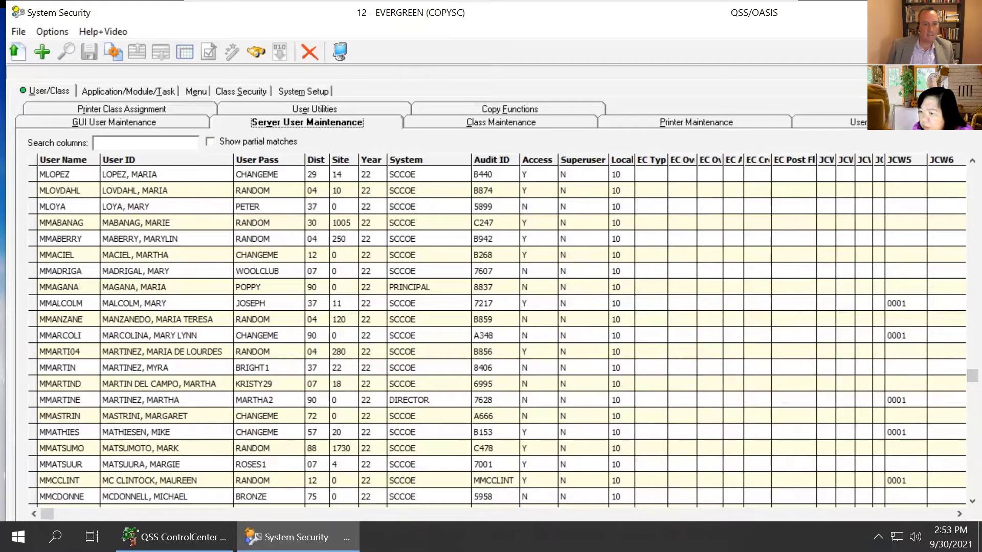
Select the Evergreen purchasing user's record in Server User Maintenance and set its Site to 4
{"action": "left_click", "coordinate": [62, 479]}
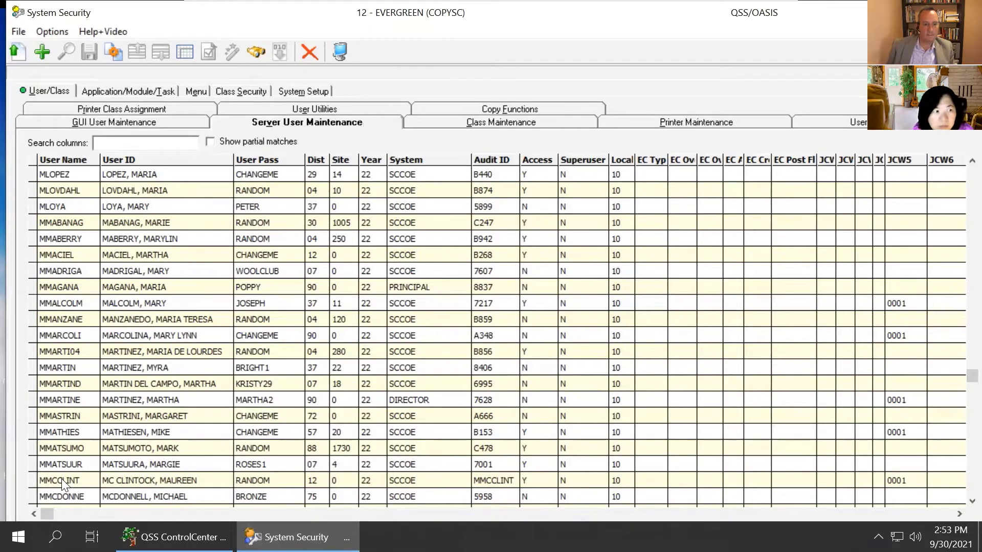
{"action": "left_click", "coordinate": [62, 480]}
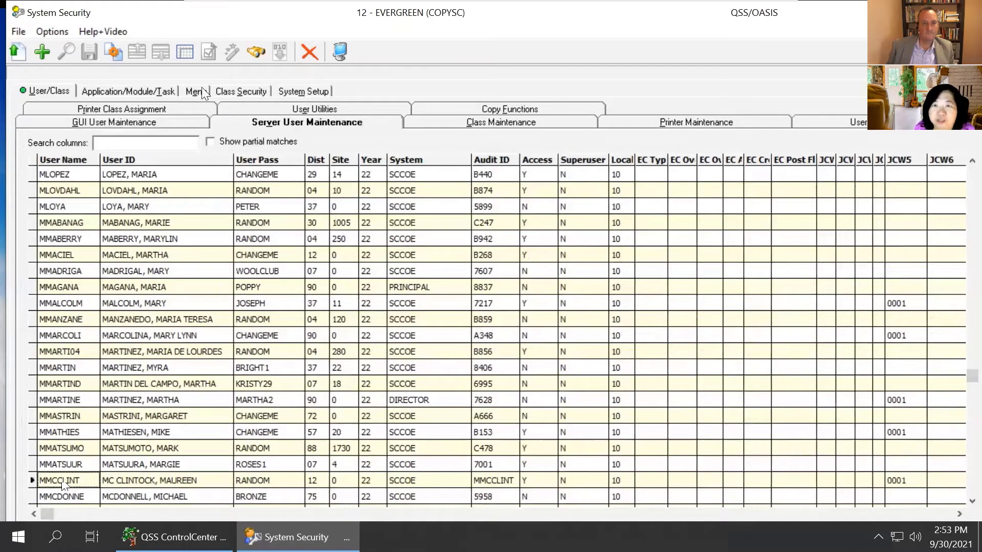
{"action": "scroll", "coordinate": [670, 176], "scroll_direction": "down", "scroll_amount": 6}
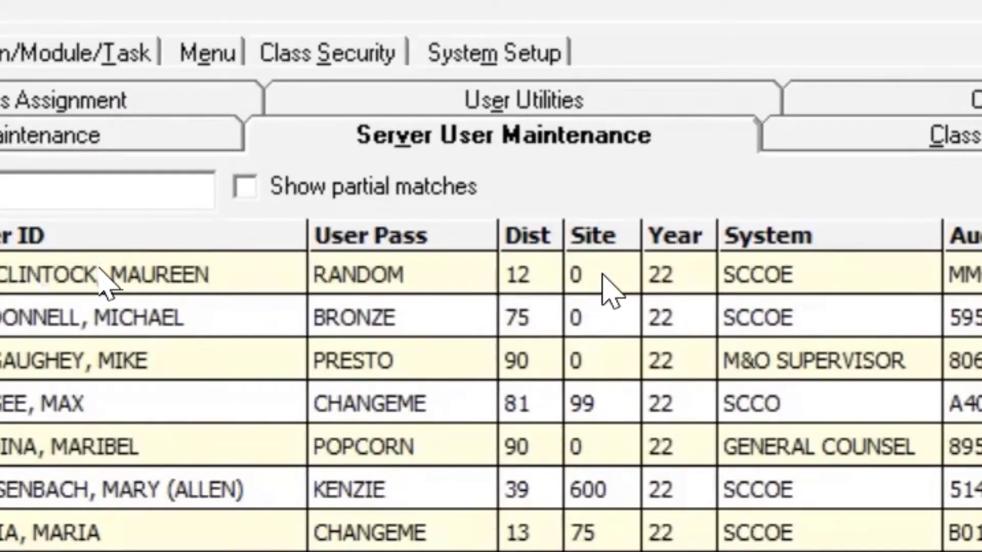
{"action": "left_click", "coordinate": [611, 291]}
{"action": "type", "text": "4"}
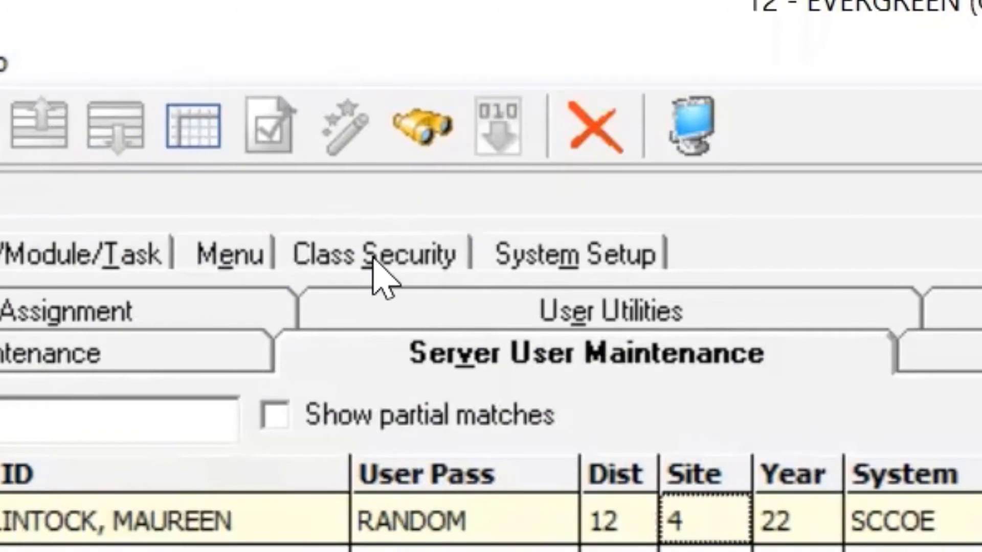
Display the same user's specific user file in User Security under Class Security and open it for editing
{"action": "left_click", "coordinate": [373, 257]}
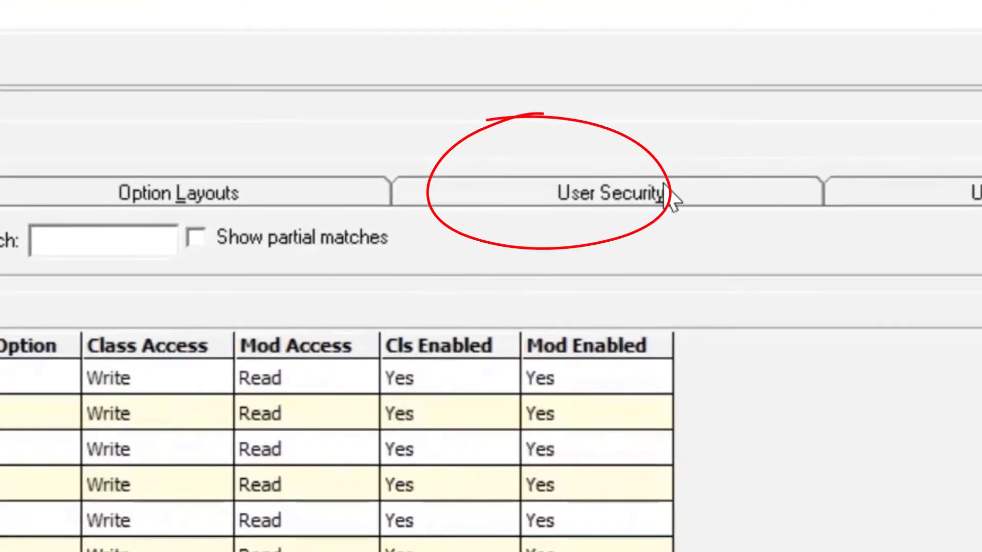
{"action": "left_click", "coordinate": [701, 152]}
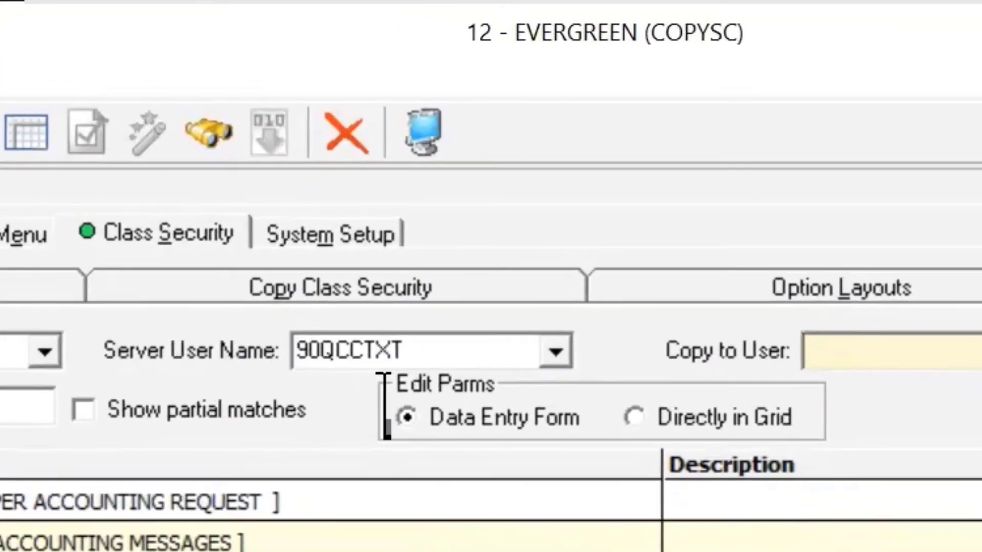
{"action": "left_click", "coordinate": [556, 352]}
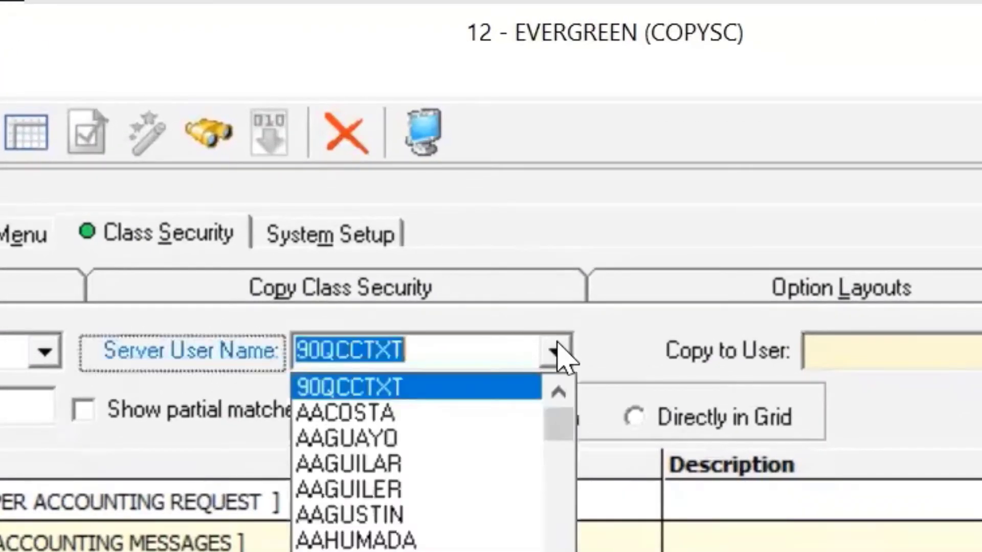
{"action": "left_click_drag", "start_coordinate": [552, 405], "coordinate": [518, 466]}
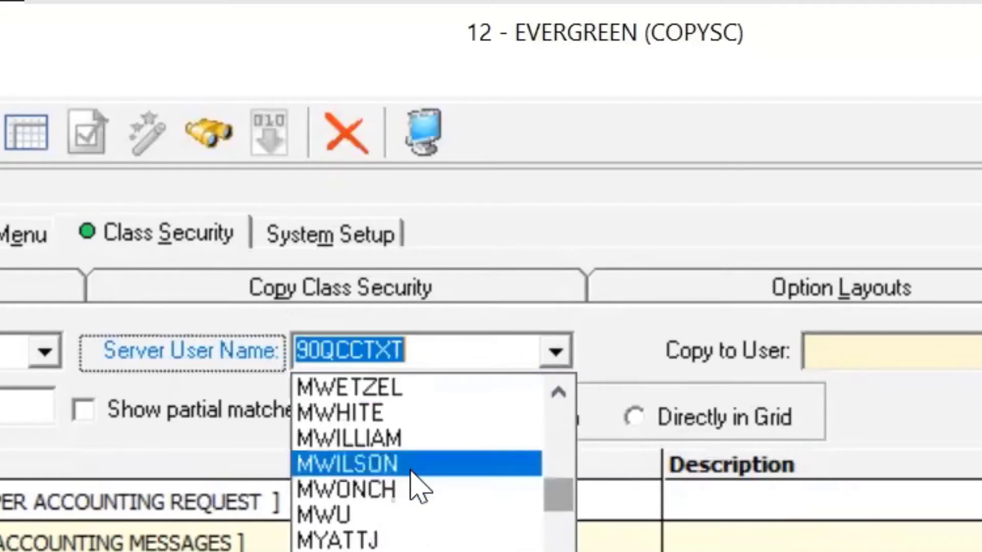
{"action": "scroll", "coordinate": [415, 486], "scroll_direction": "up", "scroll_amount": 1}
{"action": "scroll", "coordinate": [415, 485], "scroll_direction": "up", "scroll_amount": 8}
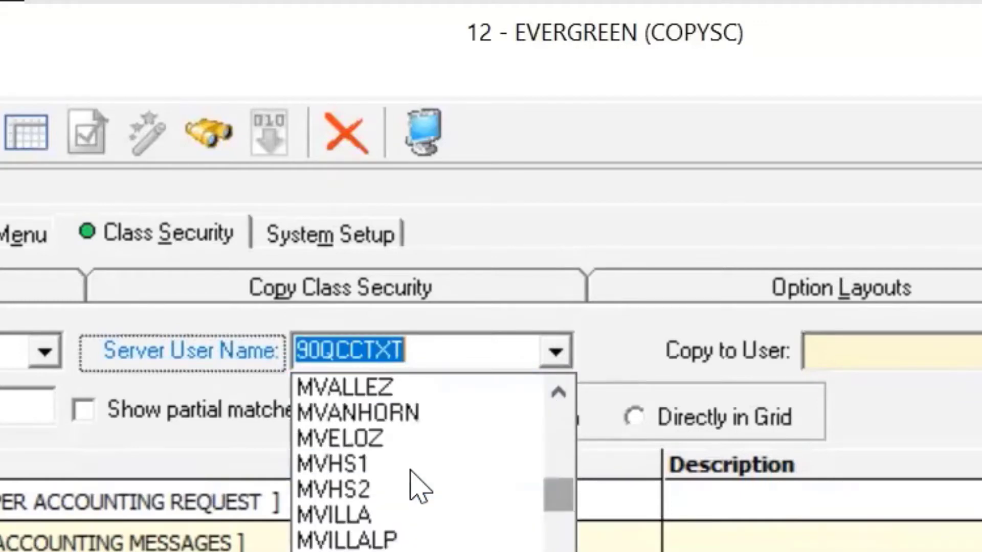
{"action": "scroll", "coordinate": [415, 486], "scroll_direction": "up", "scroll_amount": 15}
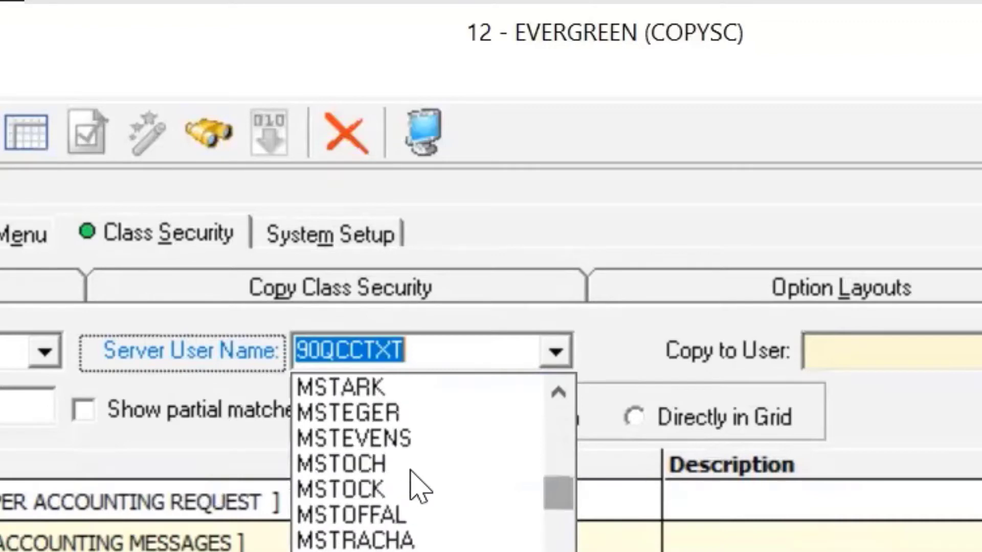
{"action": "left_click", "coordinate": [401, 438]}
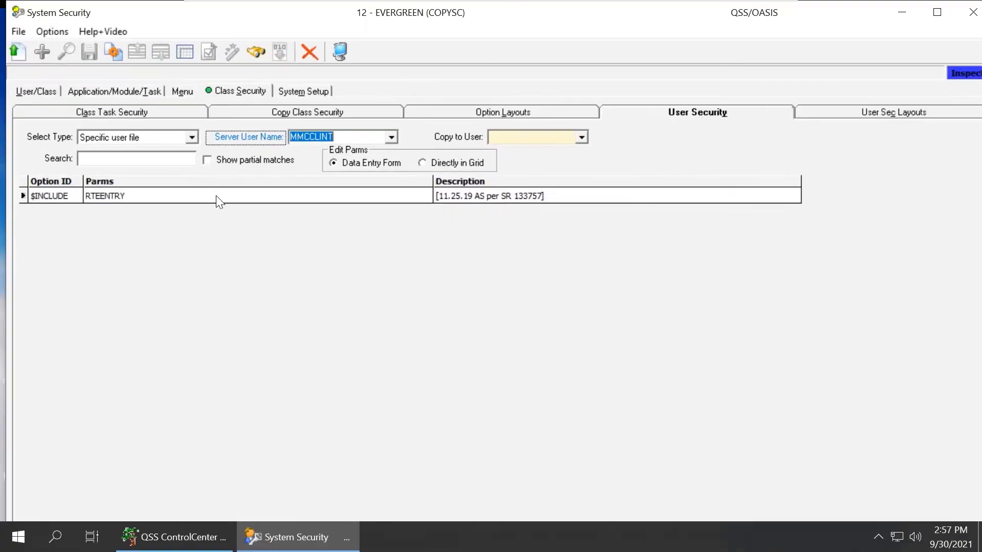
{"action": "left_click", "coordinate": [18, 52]}
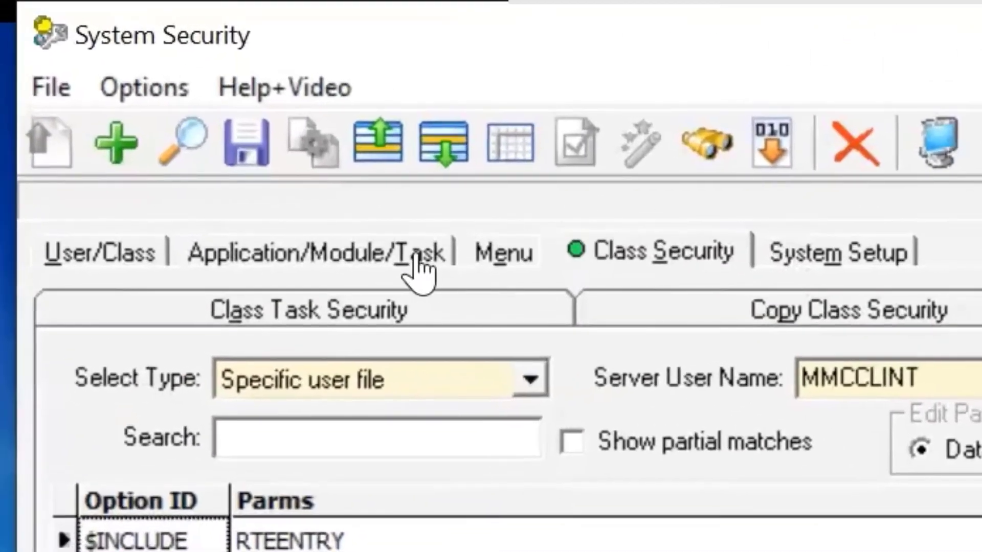
Open User Class Assignment and choose the same user as the GUI user
{"action": "left_click", "coordinate": [92, 254]}
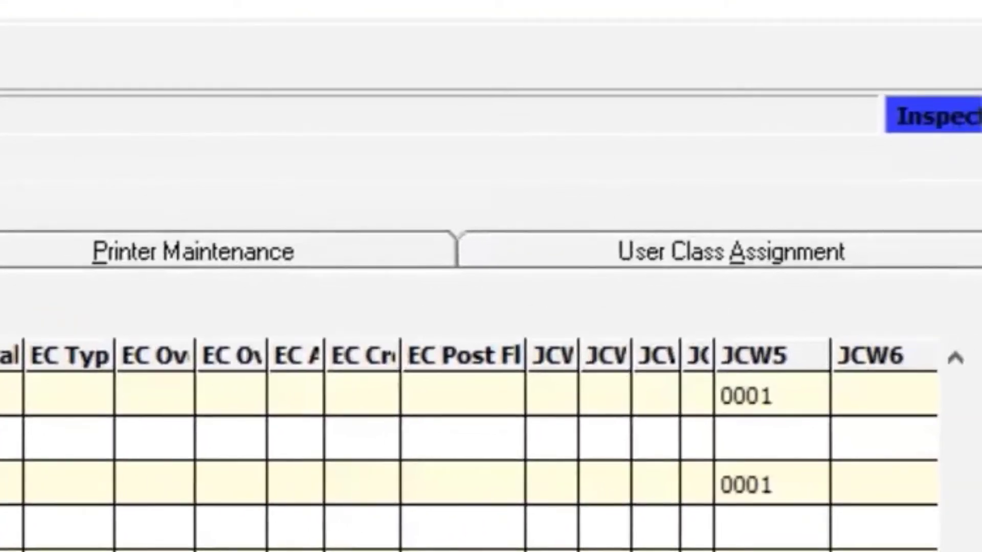
{"action": "left_click", "coordinate": [767, 258]}
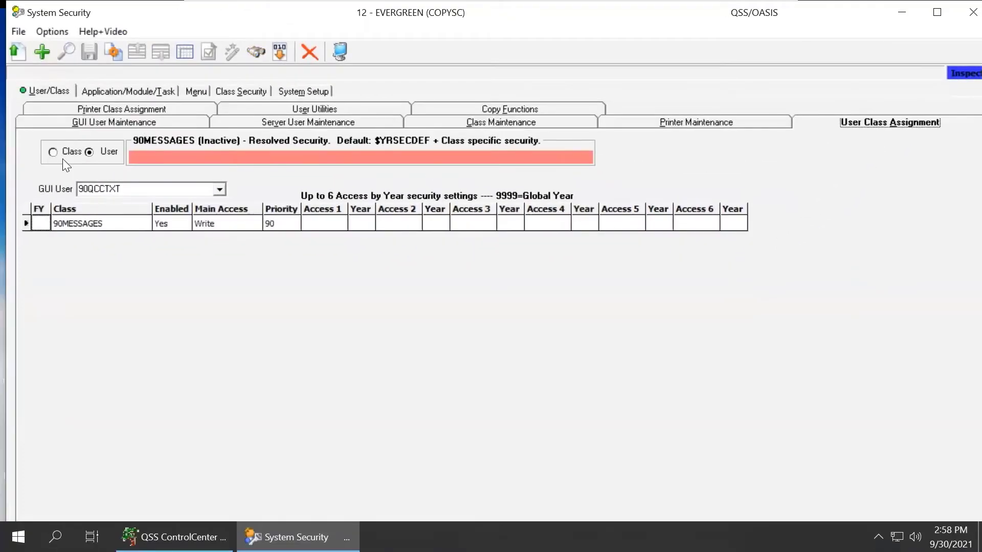
{"action": "left_click", "coordinate": [220, 190]}
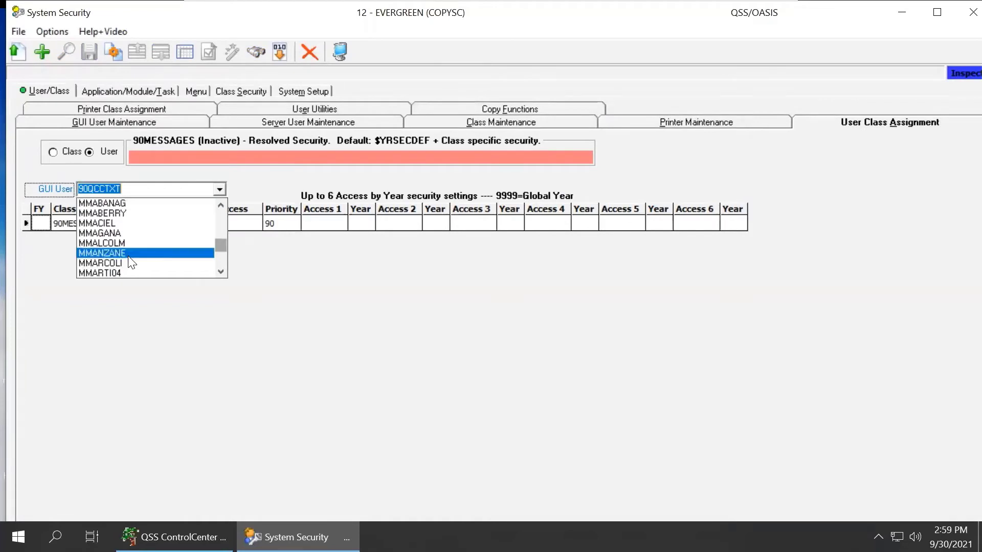
{"action": "scroll", "coordinate": [129, 261], "scroll_direction": "down", "scroll_amount": 2}
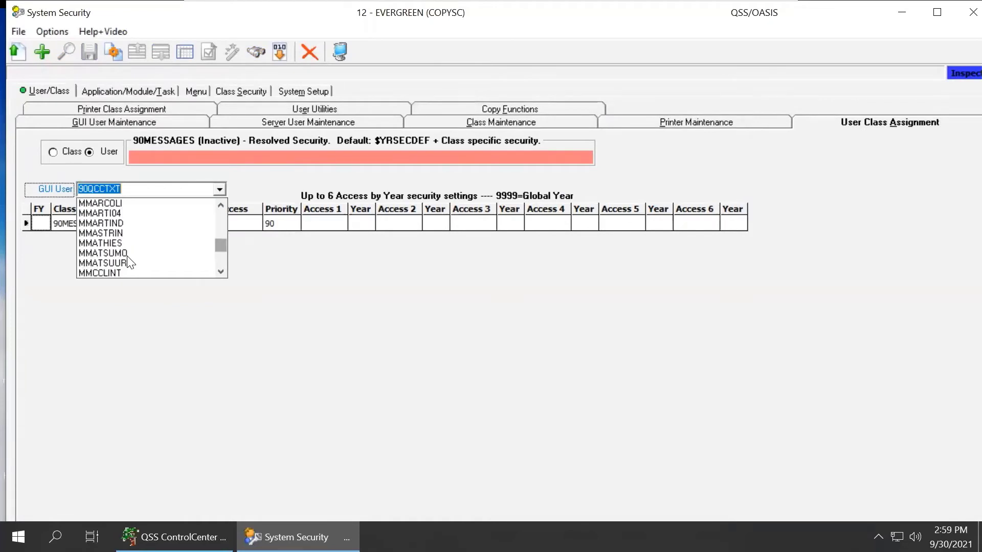
{"action": "left_click", "coordinate": [106, 272]}
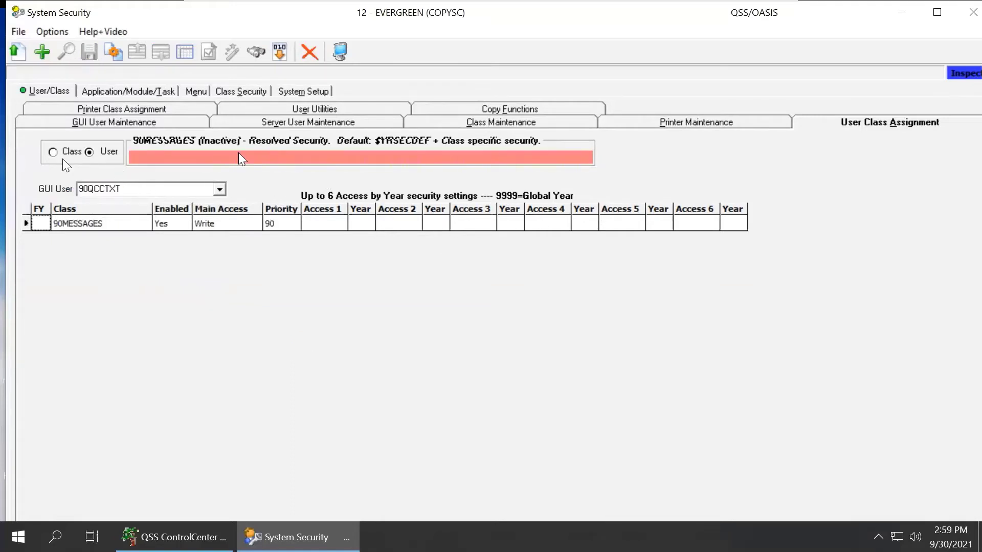
Add a class assignment row for the user with the LSPOOLONLY class
{"action": "left_click", "coordinate": [42, 52]}
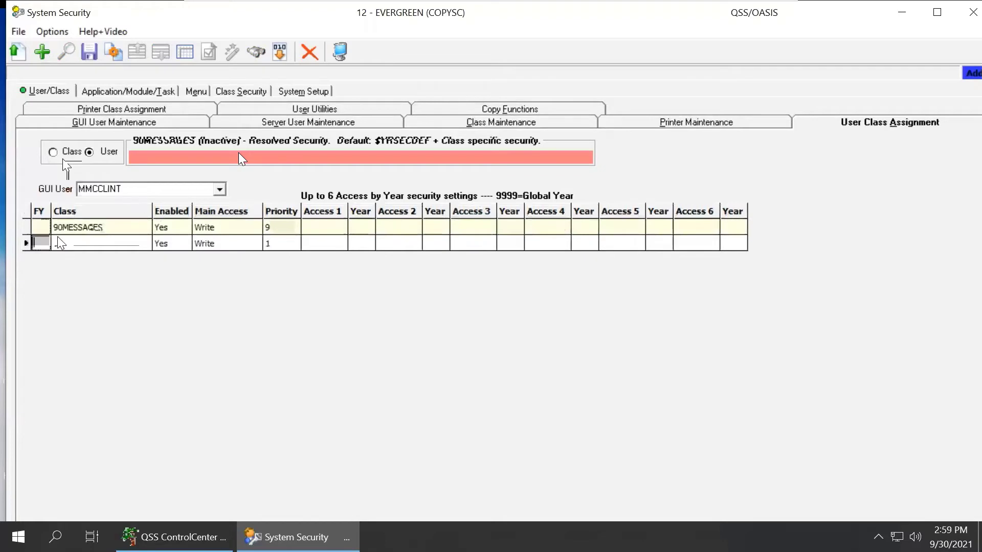
{"action": "left_click", "coordinate": [59, 245]}
{"action": "left_click", "coordinate": [94, 245]}
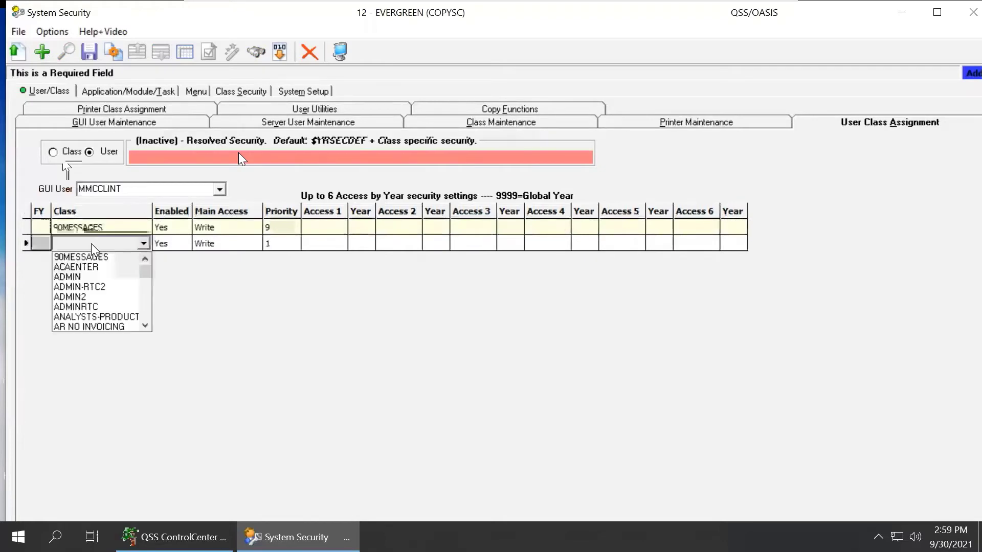
{"action": "scroll", "coordinate": [91, 286], "scroll_direction": "down", "scroll_amount": 2}
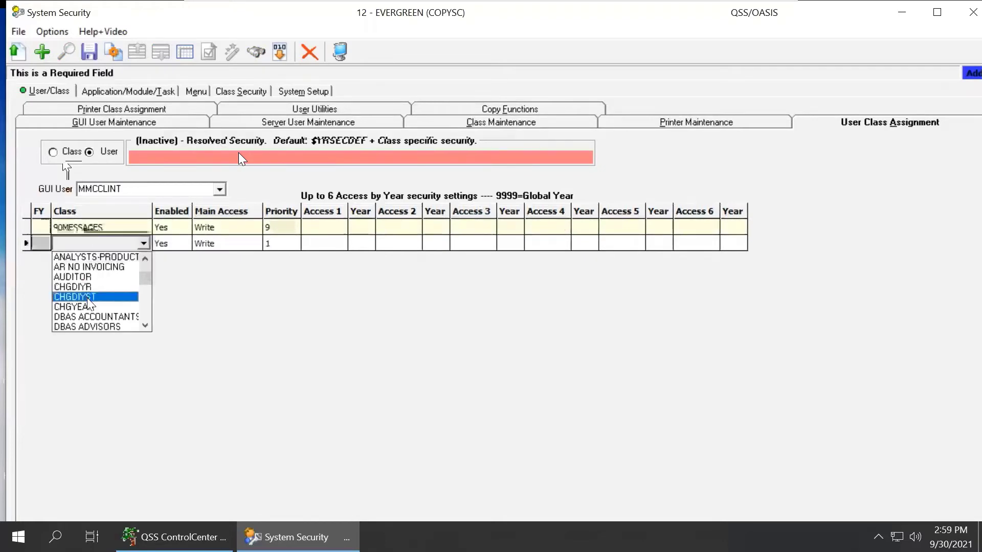
{"action": "scroll", "coordinate": [94, 287], "scroll_direction": "down", "scroll_amount": 5}
{"action": "left_click", "coordinate": [115, 326]}
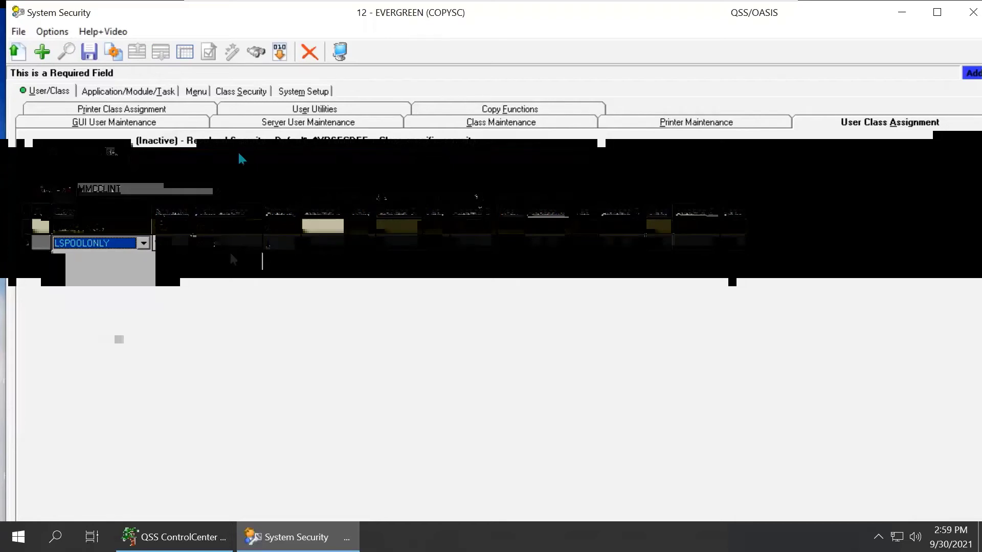
Add another class assignment row with the CHGYEAR class
{"action": "left_click", "coordinate": [45, 60]}
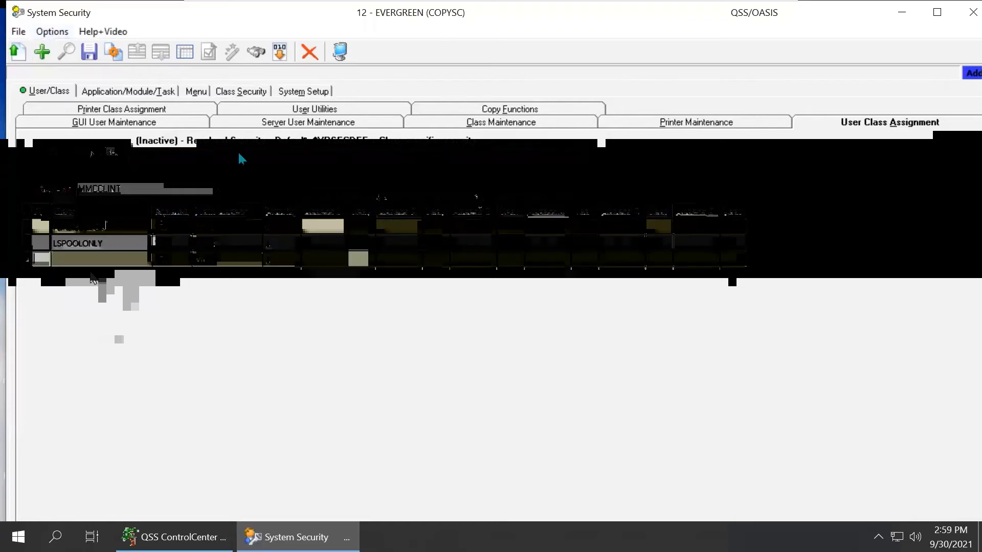
{"action": "left_click", "coordinate": [142, 260]}
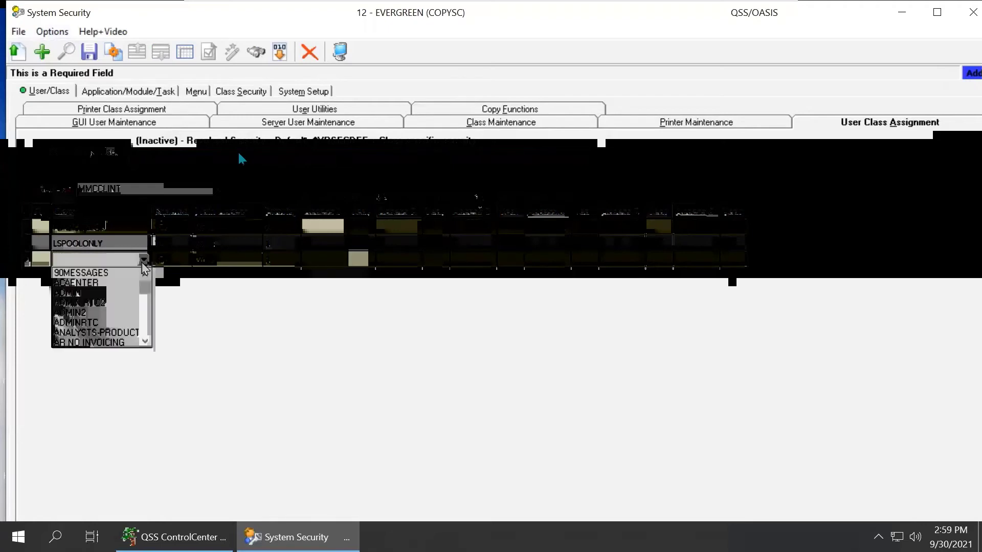
{"action": "scroll", "coordinate": [137, 294], "scroll_direction": "down", "scroll_amount": 3}
{"action": "left_click", "coordinate": [135, 295]}
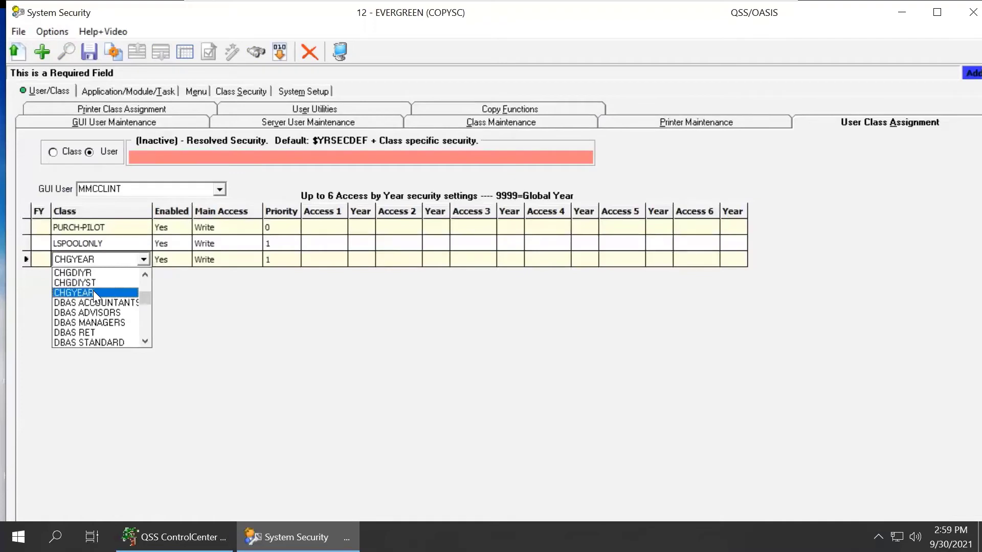
{"action": "left_click", "coordinate": [93, 292]}
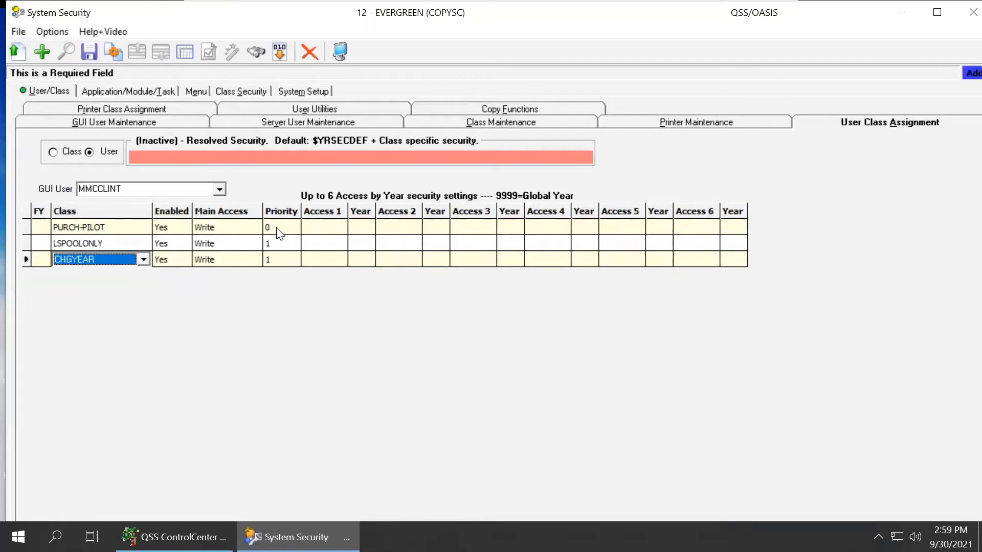
Set the priority of the CHGYEAR class to 3 and of the PURCH-PILOT class to 5
{"action": "left_click", "coordinate": [274, 259]}
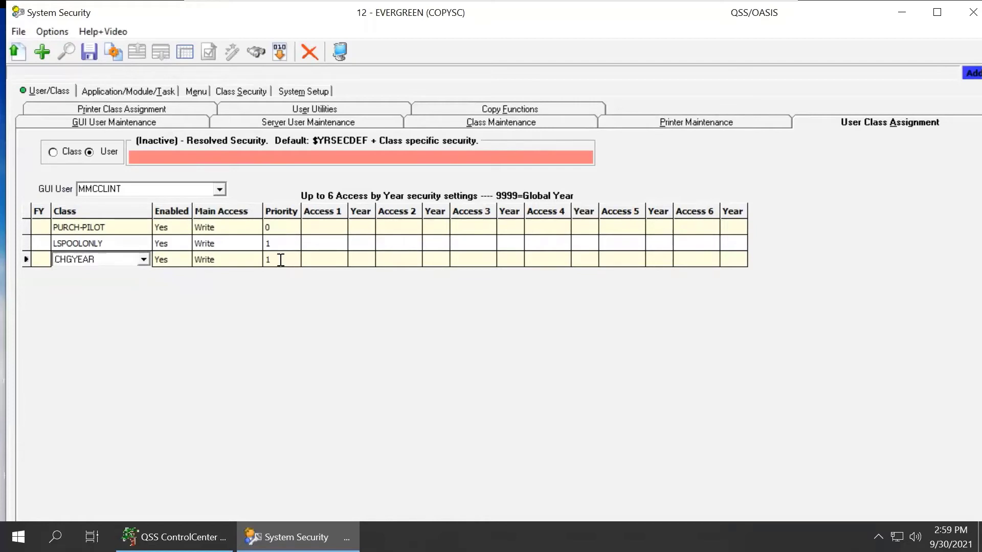
{"action": "type", "text": "3"}
{"action": "key", "text": "Tab"}
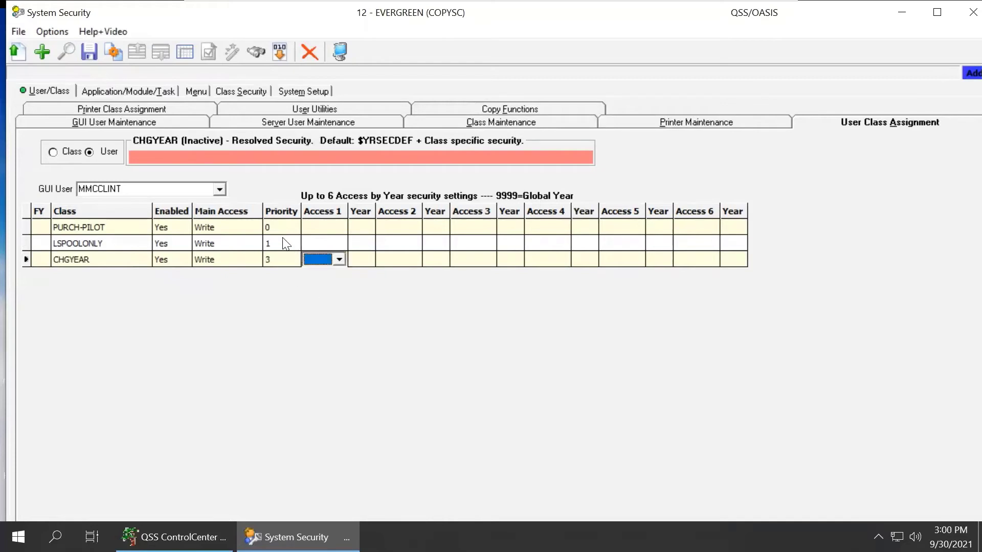
{"action": "left_click", "coordinate": [284, 243]}
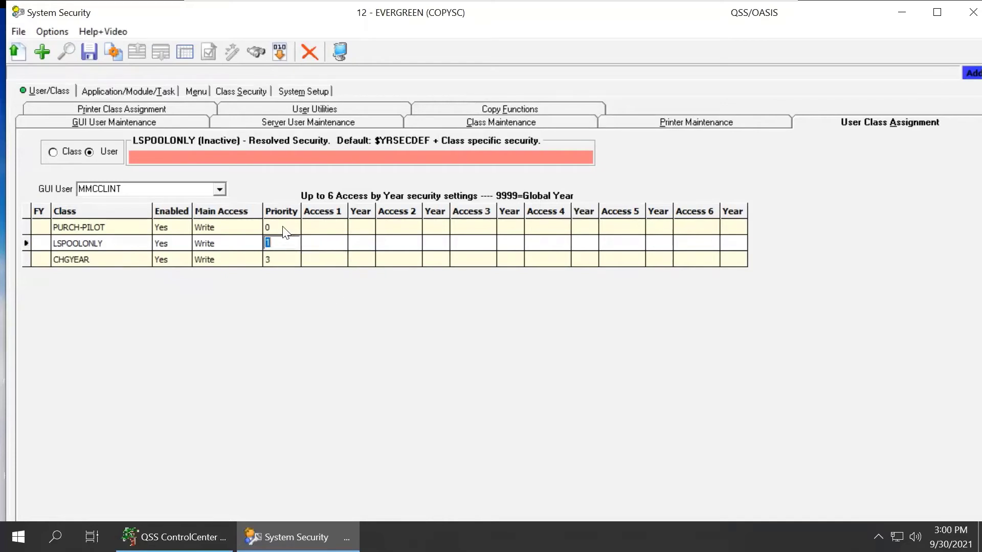
{"action": "left_click", "coordinate": [283, 227]}
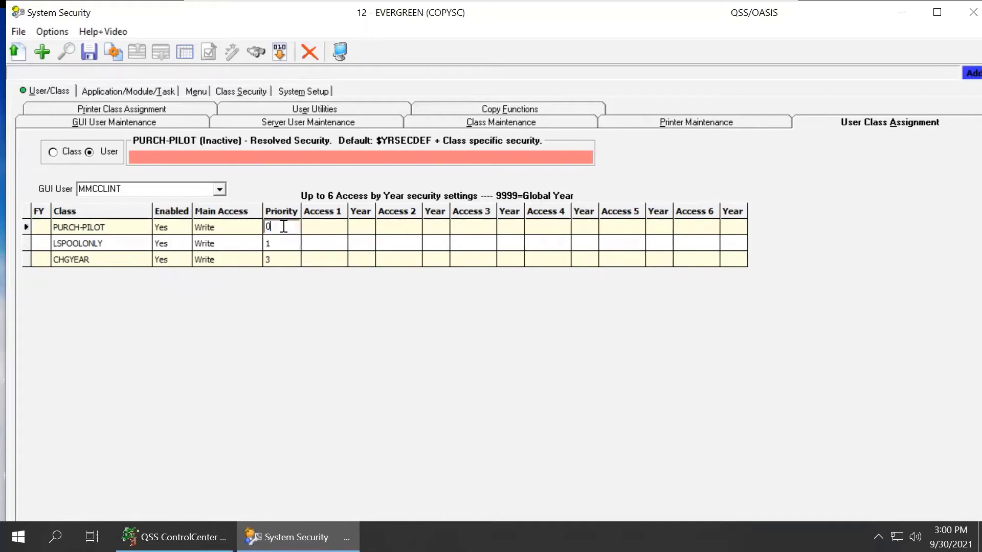
{"action": "type", "text": "5"}
Try priorities 0 and 1 for the CHGYEAR class, ending with priority 6
{"action": "left_click", "coordinate": [281, 258]}
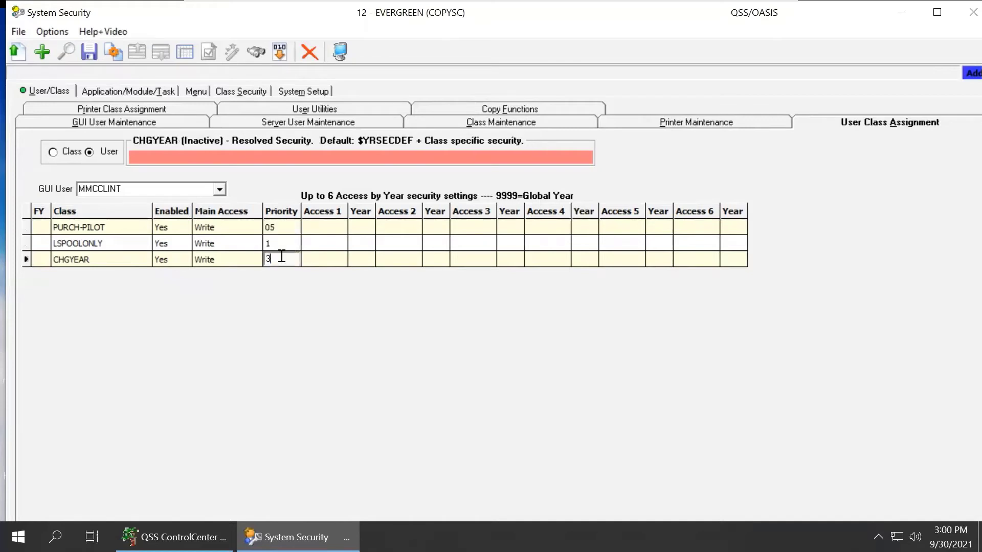
{"action": "type", "text": "0"}
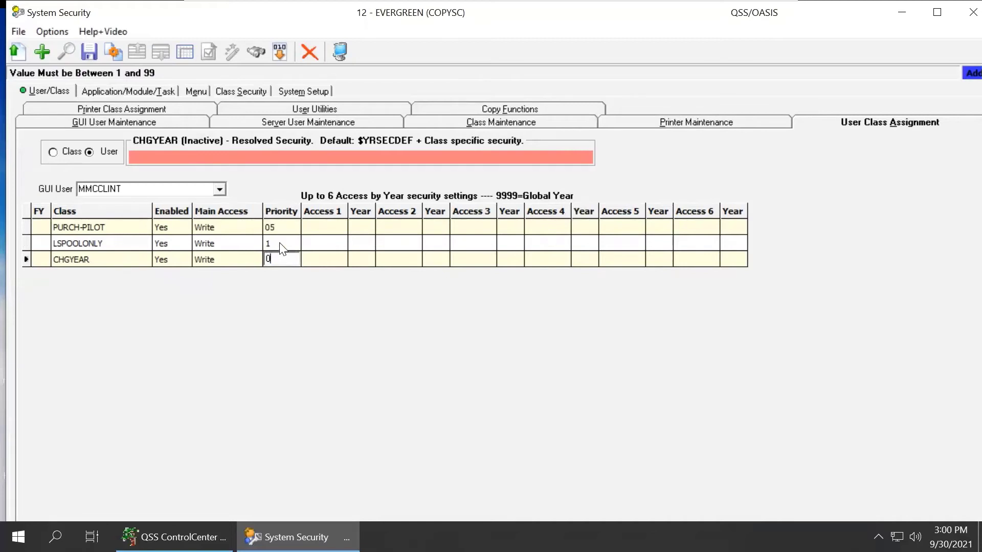
{"action": "key", "text": "BackSpace"}
{"action": "type", "text": "1"}
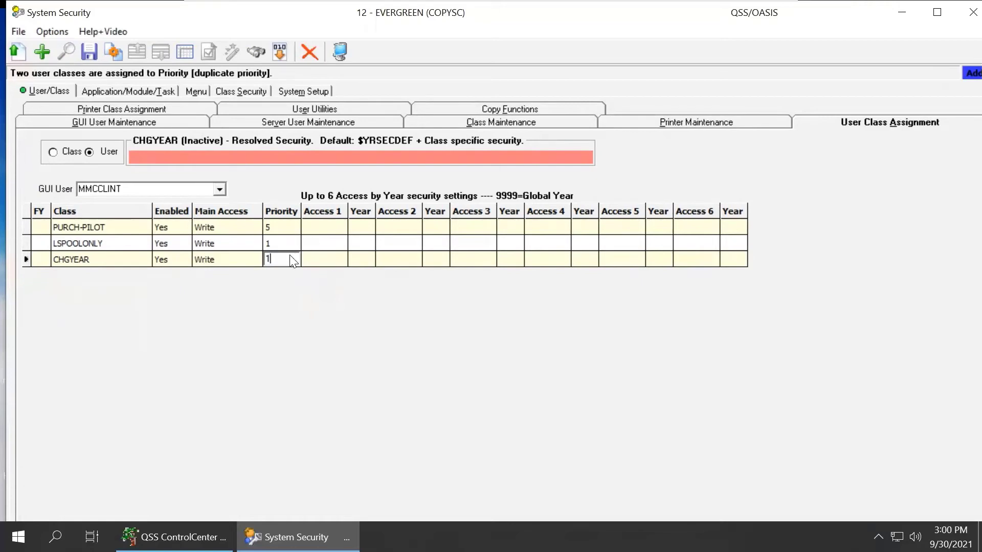
{"action": "left_click_drag", "start_coordinate": [274, 259], "coordinate": [256, 259]}
{"action": "type", "text": "6"}
Set the priority of the LSPOOLONLY class to 2 and of the CHGYEAR class to 1
{"action": "left_click", "coordinate": [275, 243]}
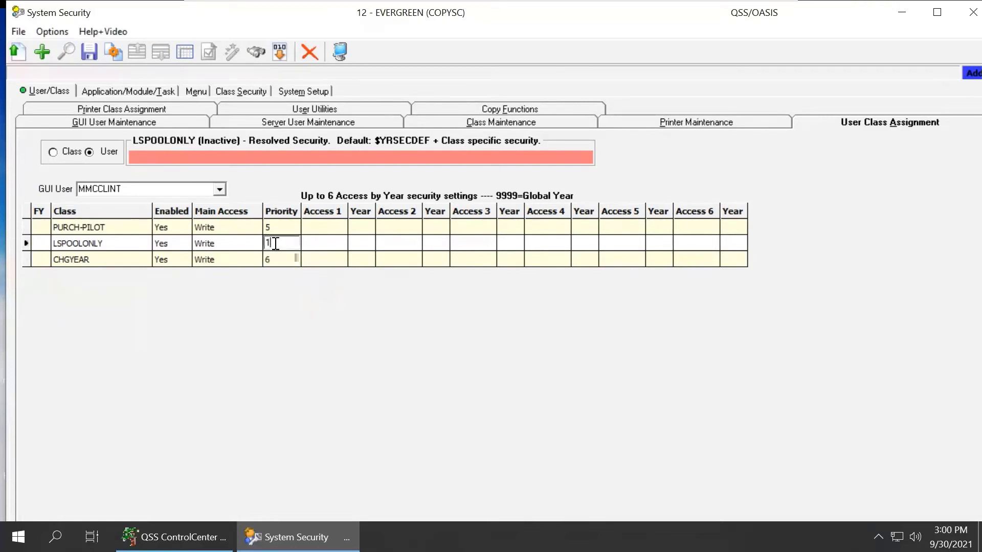
{"action": "left_click_drag", "start_coordinate": [275, 243], "coordinate": [240, 258]}
{"action": "type", "text": "2"}
{"action": "left_click", "coordinate": [271, 259]}
{"action": "type", "text": "1"}
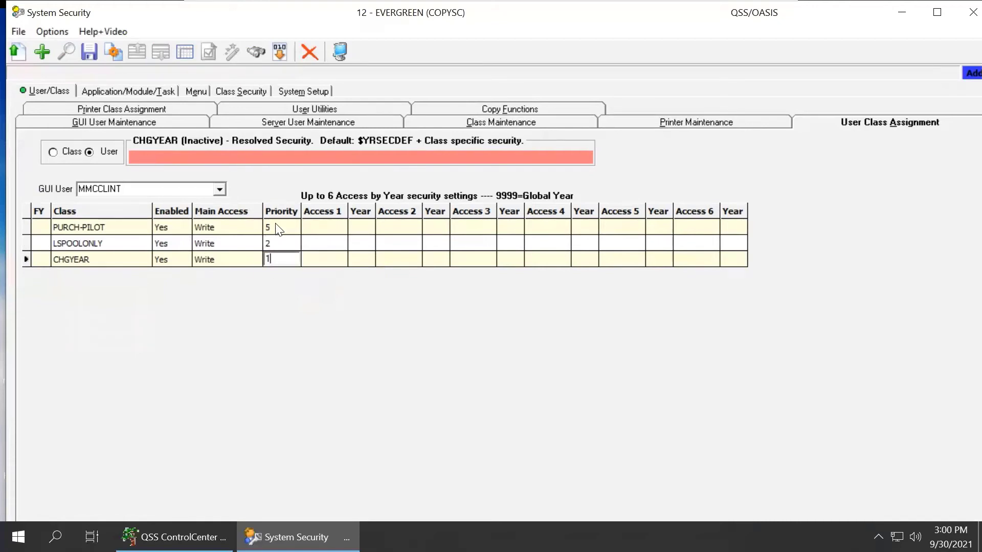
Set the priority of the PURCH-PILOT class to 3 and save the user's class assignments
{"action": "left_click", "coordinate": [275, 227]}
{"action": "type", "text": "2"}
{"action": "left_click_drag", "start_coordinate": [275, 227], "coordinate": [240, 227]}
{"action": "type", "text": "3"}
{"action": "key", "text": "Down"}
{"action": "key", "text": "Down"}
{"action": "left_click", "coordinate": [87, 52]}
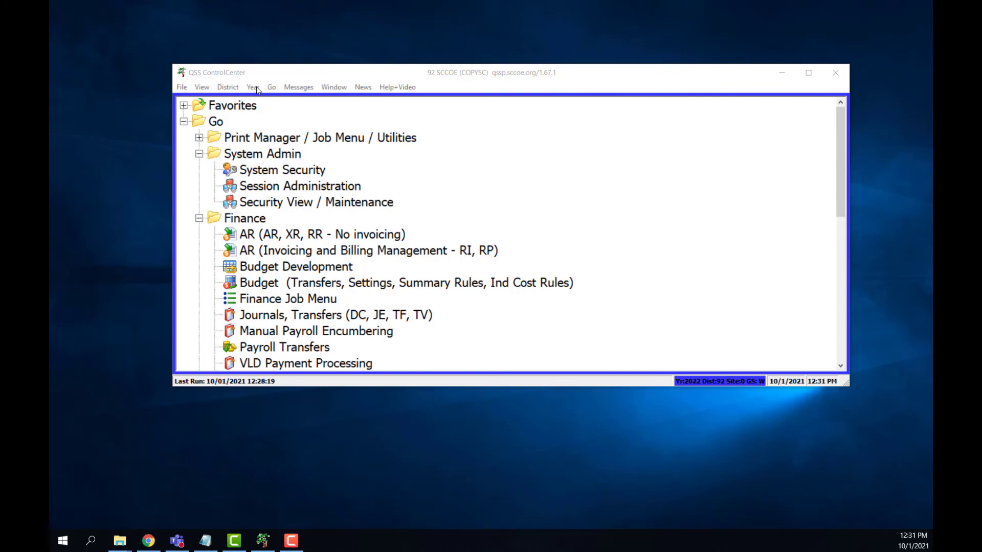
{"action": "left_click", "coordinate": [225, 89]}
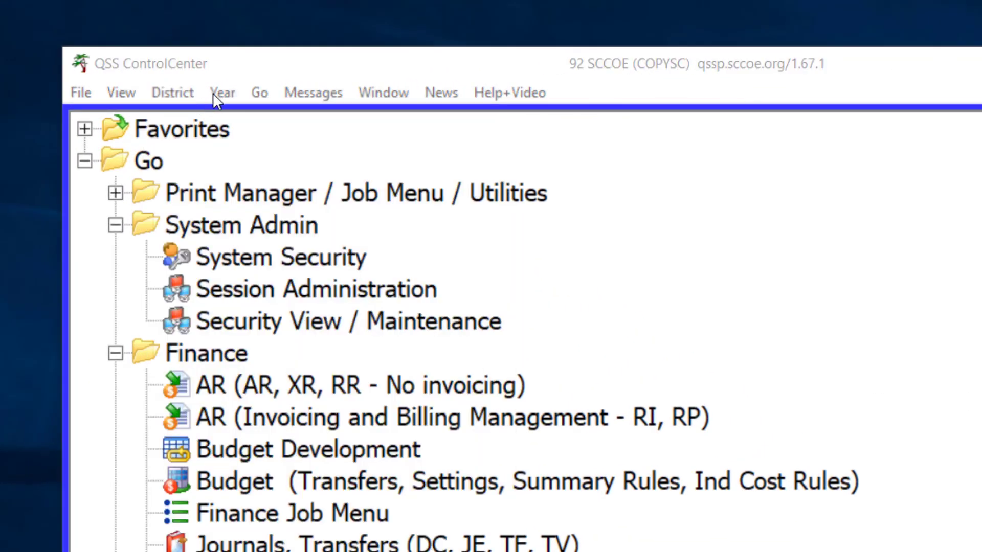
Switch the active district to 31 - ORCHARD (COPYSC)
{"action": "left_click", "coordinate": [217, 92]}
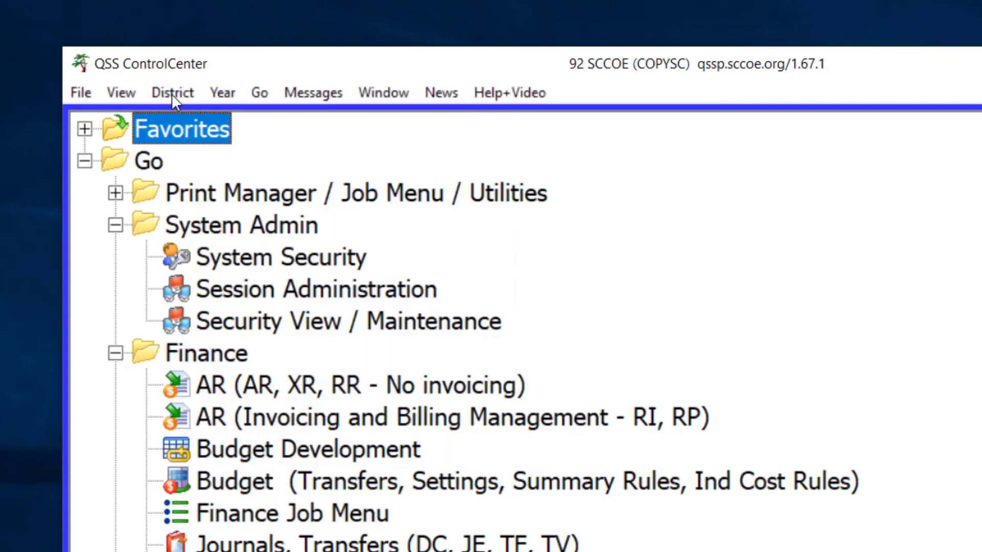
{"action": "left_click", "coordinate": [178, 93]}
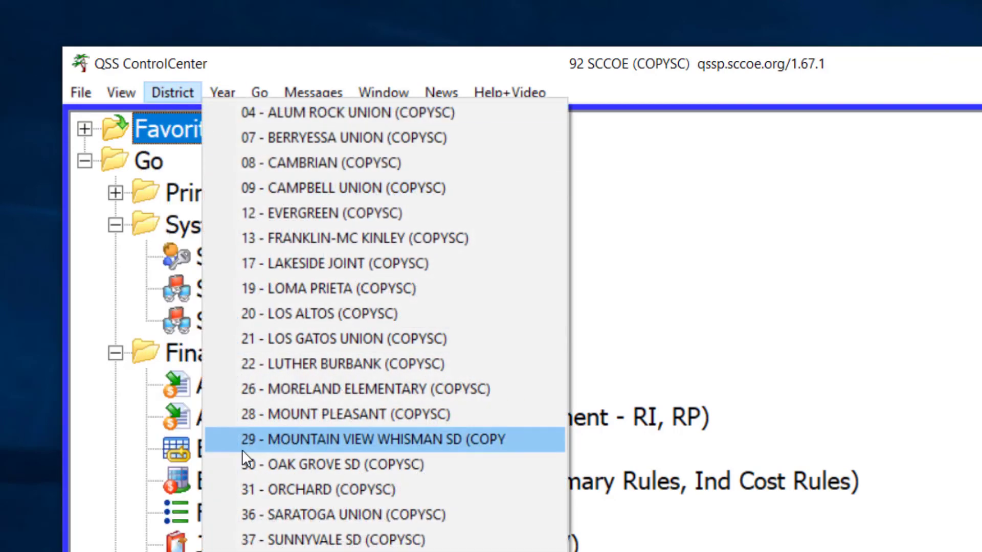
{"action": "left_click", "coordinate": [266, 486]}
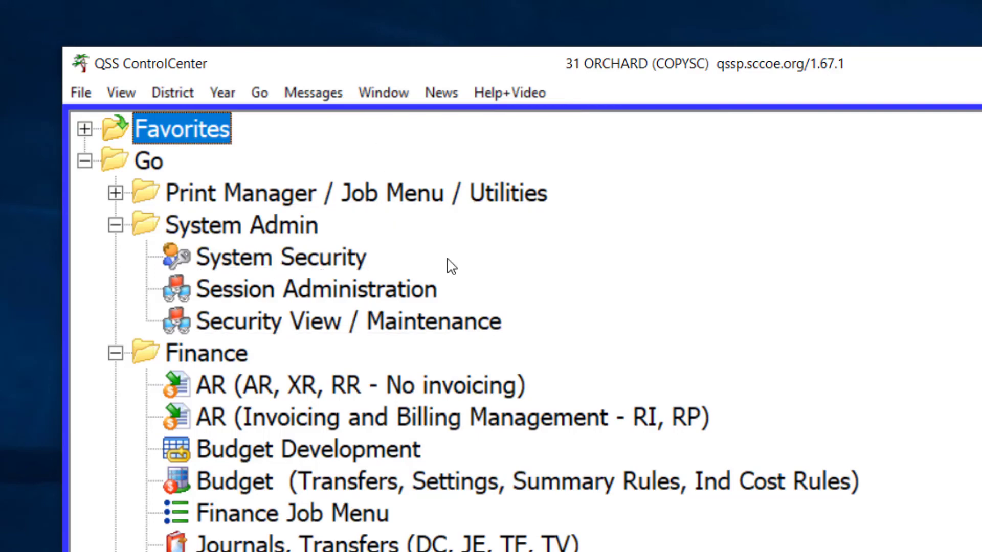
Open the Purchase Order/Requisition Control (SET) file in the Purchasing Master Files
{"action": "scroll", "coordinate": [447, 292], "scroll_direction": "down", "scroll_amount": 1}
{"action": "scroll", "coordinate": [190, 285], "scroll_direction": "down", "scroll_amount": 1}
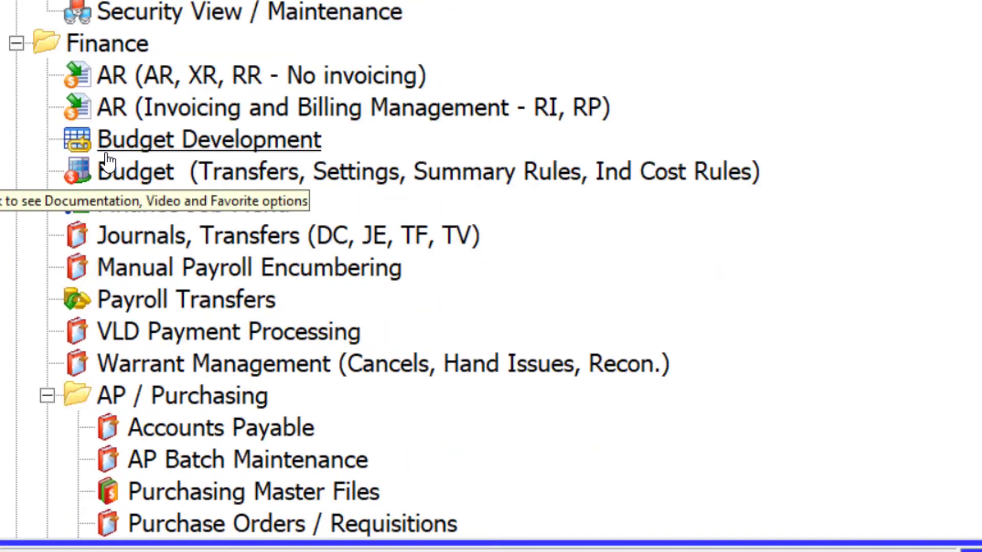
{"action": "scroll", "coordinate": [220, 348], "scroll_direction": "down", "scroll_amount": 2}
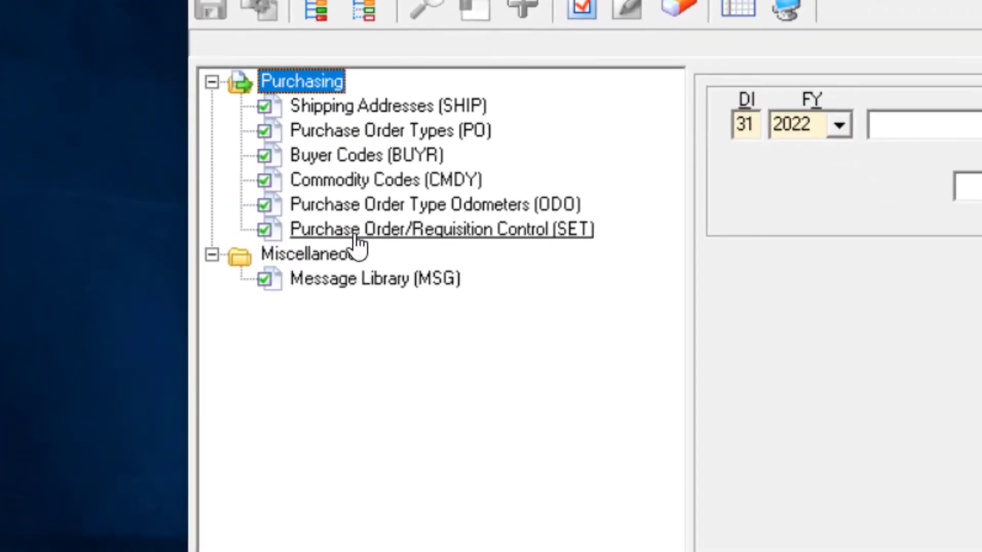
{"action": "left_click", "coordinate": [503, 231]}
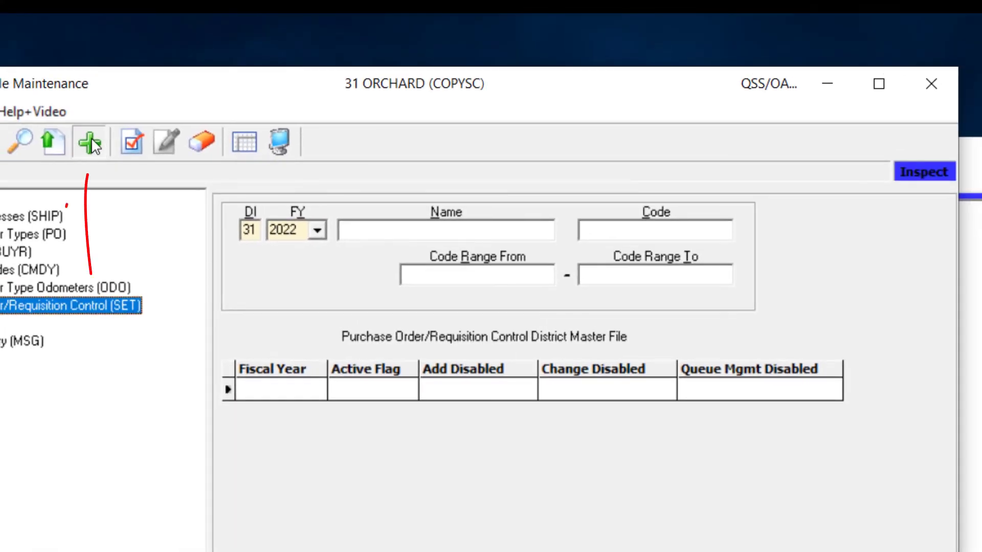
Add a P.O./Requisition Control record with fiscal year 22 and Active set to Y, save it and close the form
{"action": "left_click", "coordinate": [19, 102]}
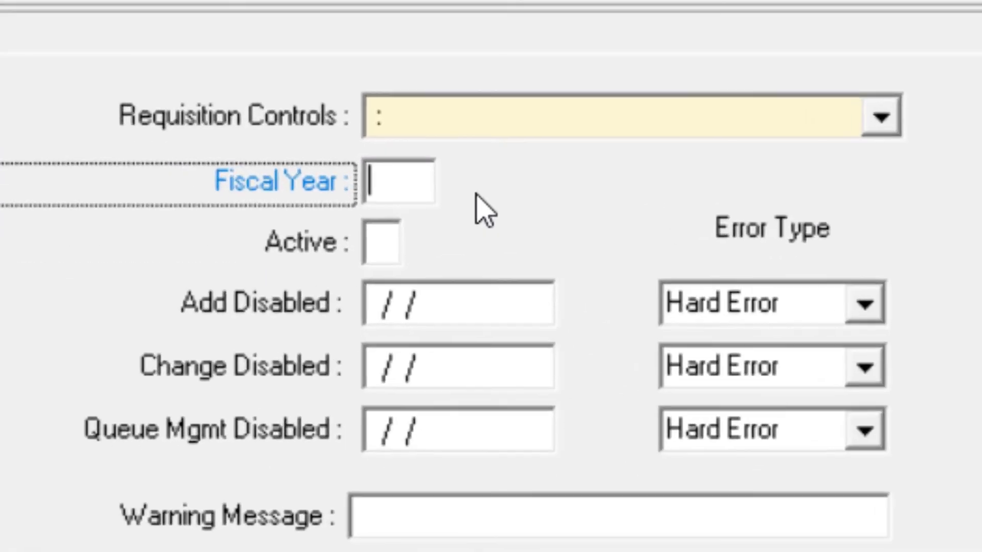
{"action": "type", "text": "22"}
{"action": "left_click", "coordinate": [391, 243]}
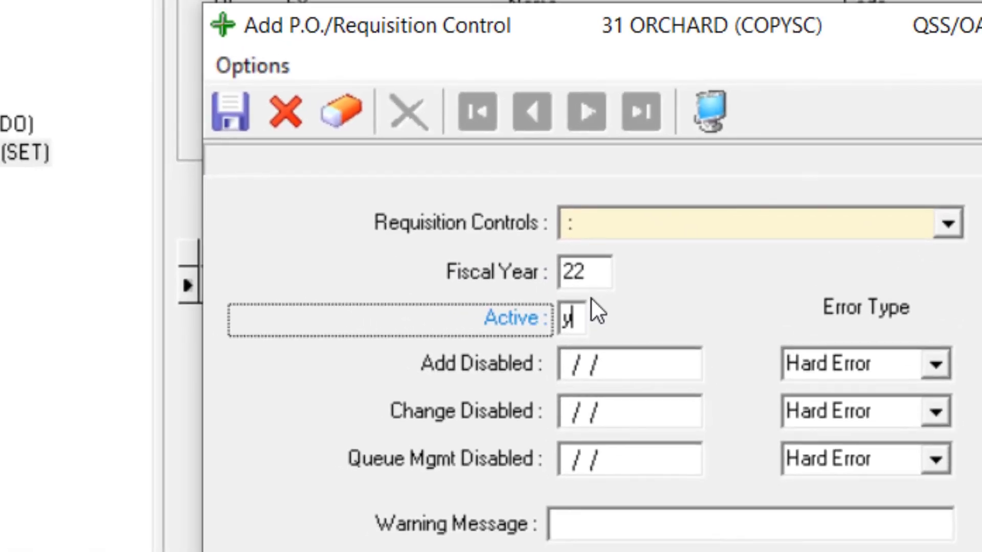
{"action": "type", "text": "y"}
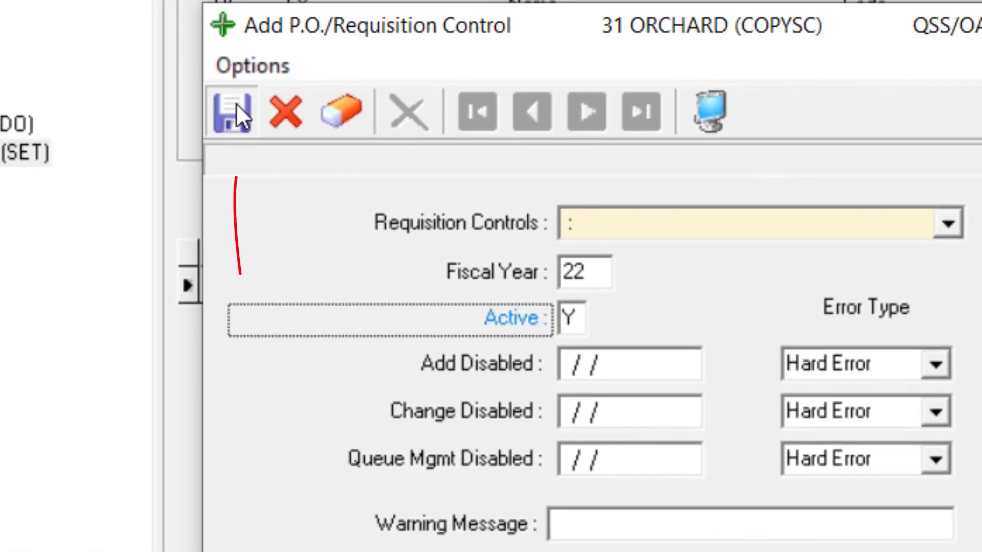
{"action": "left_click", "coordinate": [232, 110]}
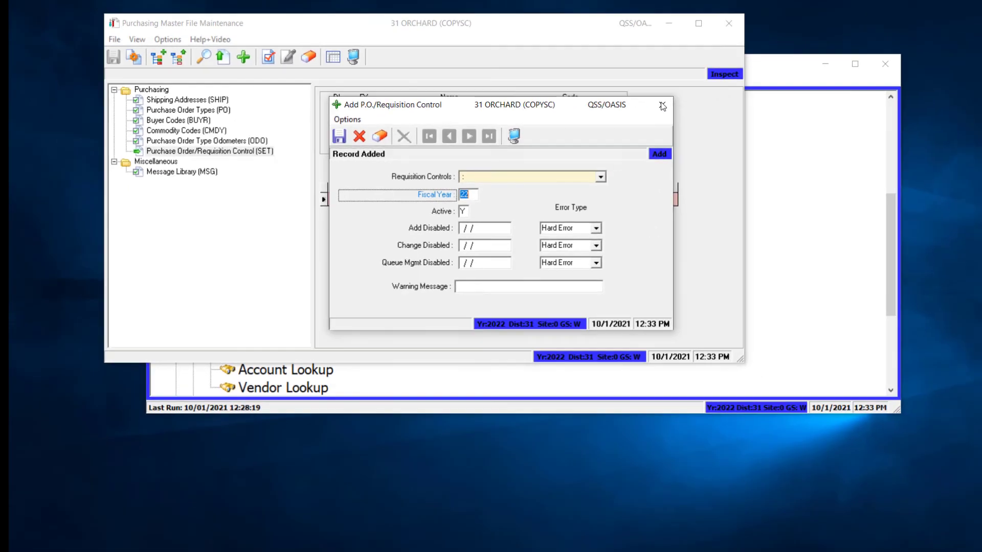
{"action": "left_click", "coordinate": [663, 104]}
{"action": "left_click", "coordinate": [409, 195]}
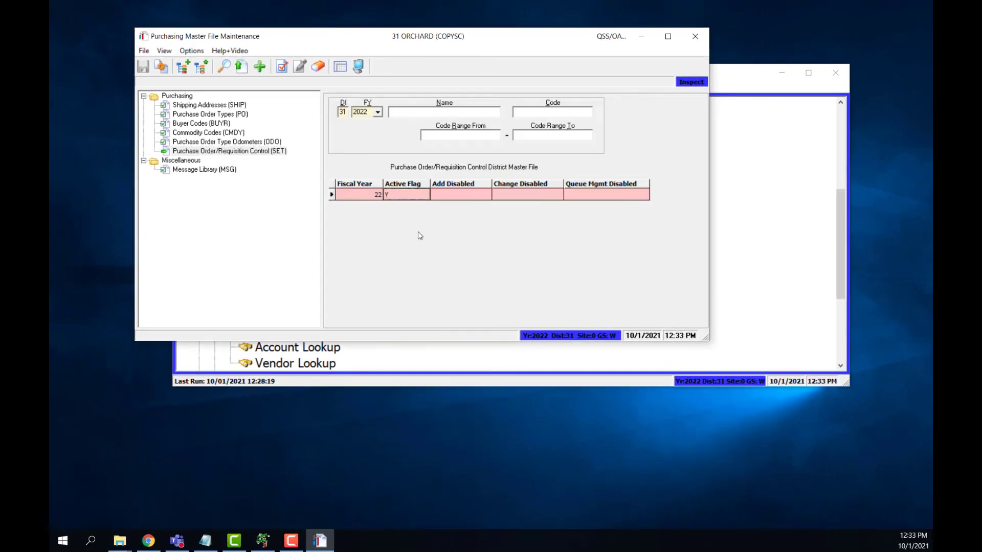